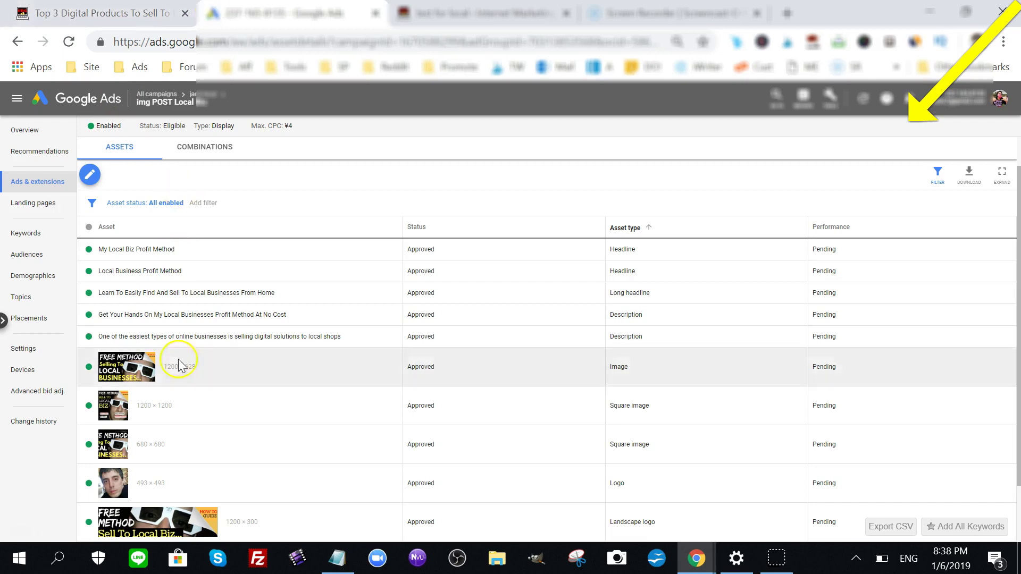
# Switch to the 'Selling Digital Products To Local Businesses' post and scroll up to its title.
pyautogui.click(128, 15)
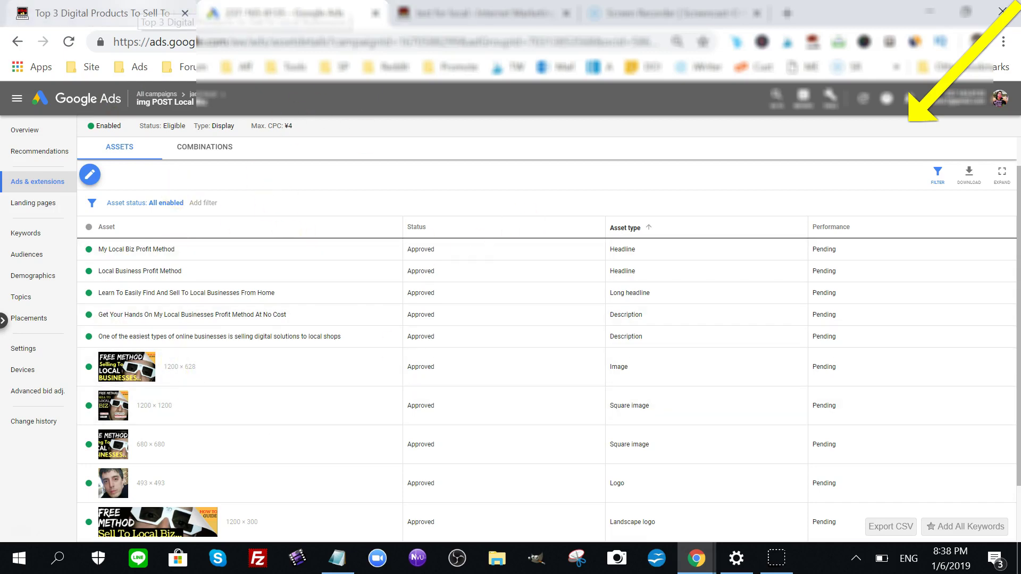
pyautogui.moveTo(1014, 160); pyautogui.dragTo(1016, 138)
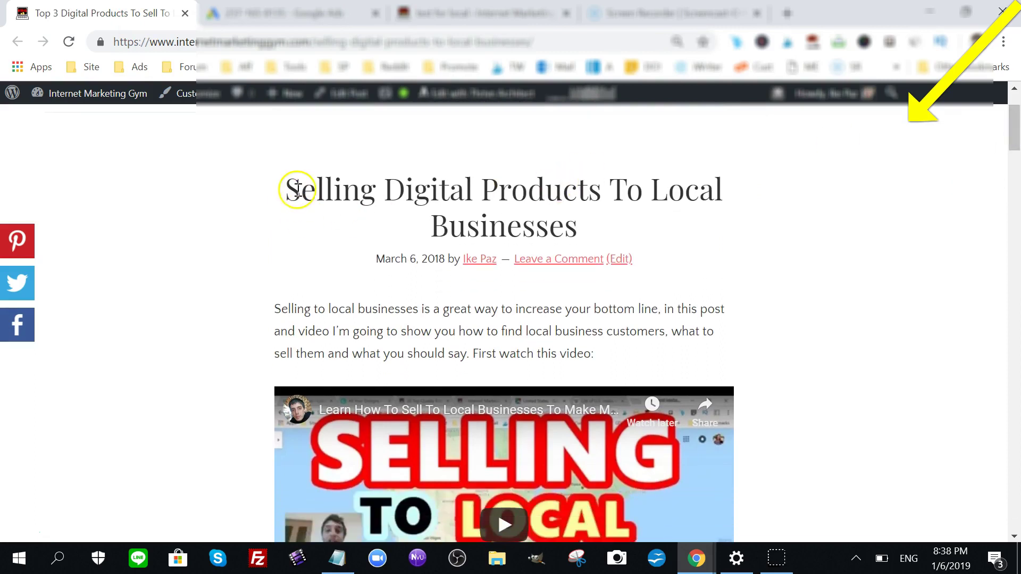
# Highlight the post title, read down the article selecting body text, then scroll back to the top.
pyautogui.moveTo(297, 189); pyautogui.dragTo(676, 218)
pyautogui.moveTo(1014, 128); pyautogui.dragTo(1016, 107)
pyautogui.scroll(-3, 813, 267)
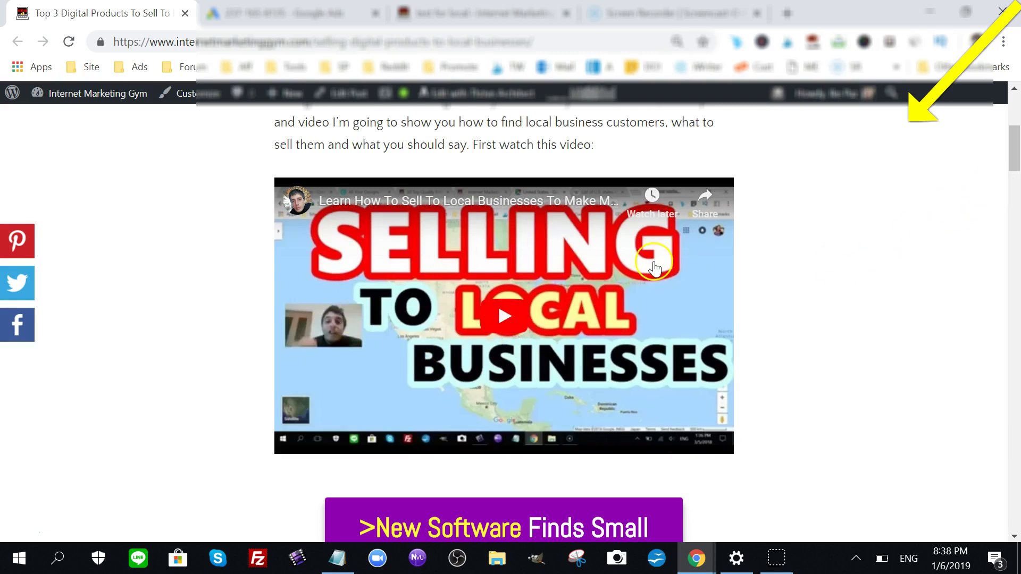
pyautogui.moveTo(1014, 163); pyautogui.dragTo(1017, 224)
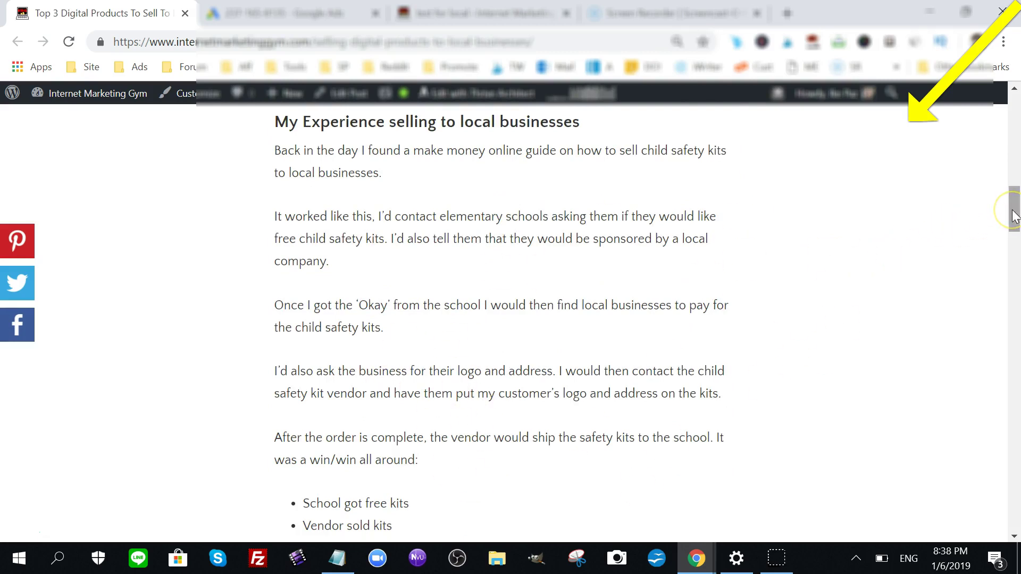
pyautogui.moveTo(1015, 217); pyautogui.dragTo(1016, 246)
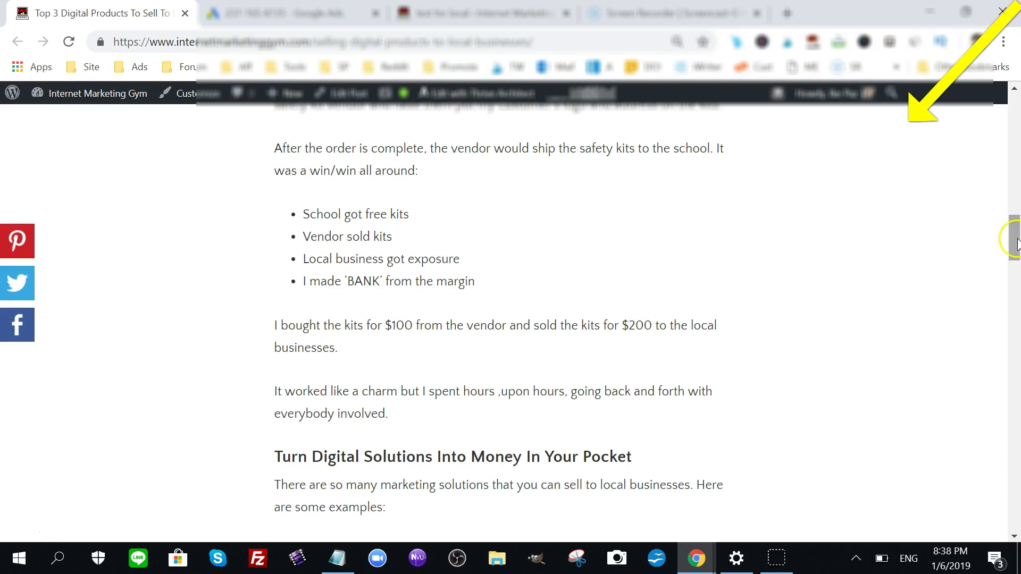
pyautogui.moveTo(1016, 240); pyautogui.dragTo(1017, 316)
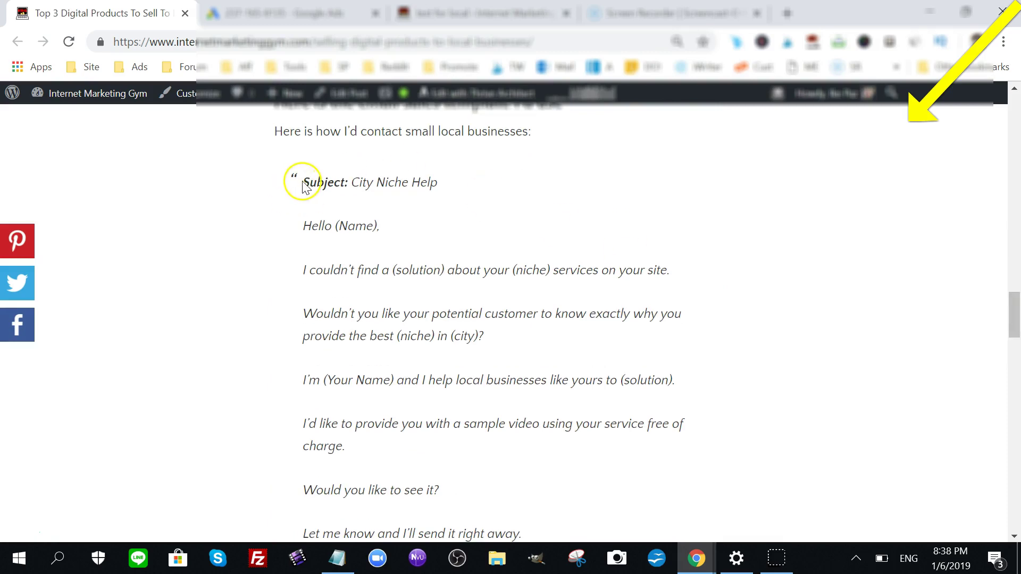
pyautogui.moveTo(296, 182); pyautogui.dragTo(526, 537)
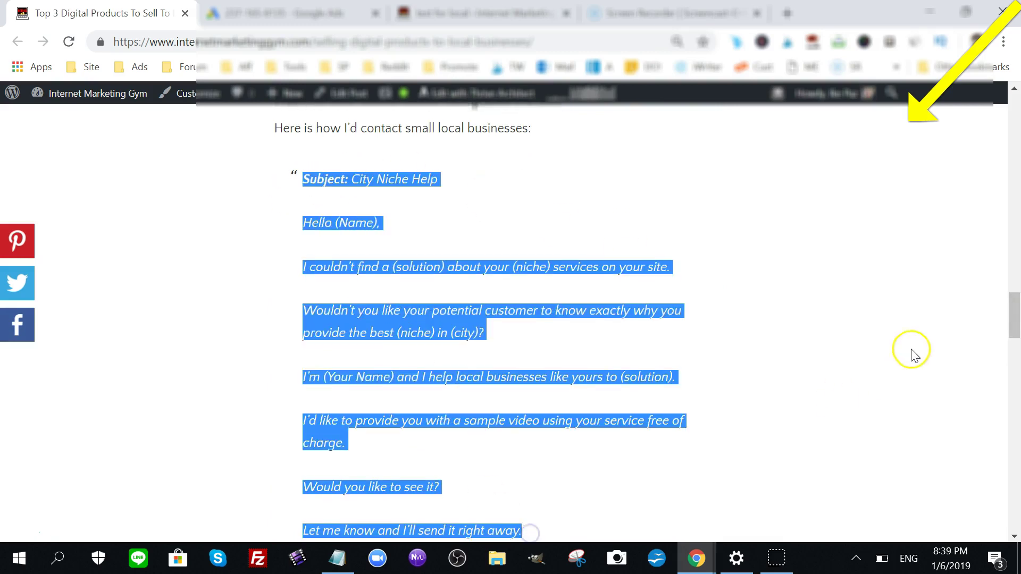
pyautogui.moveTo(1016, 323); pyautogui.dragTo(1000, 128)
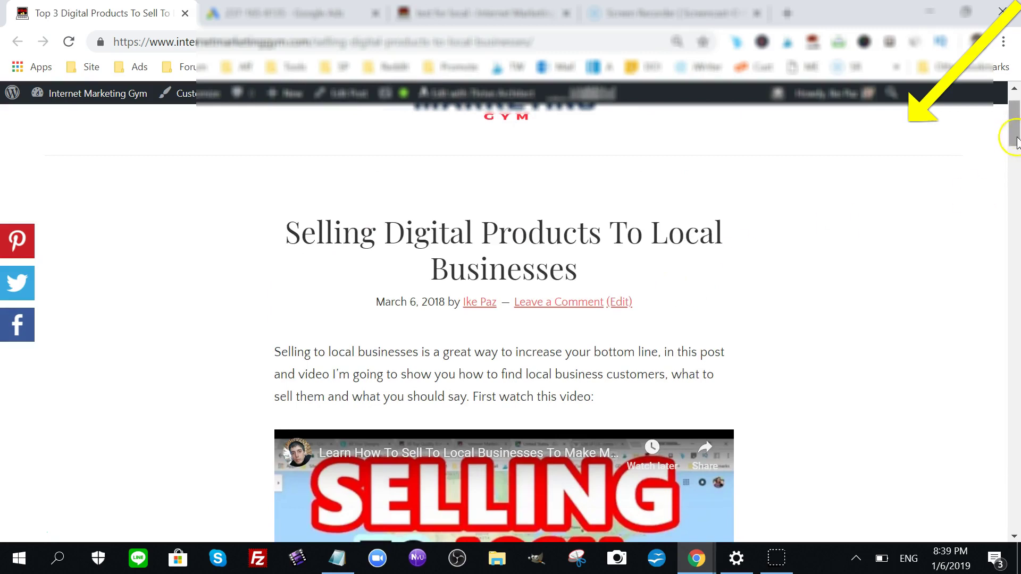
pyautogui.moveTo(1011, 132)
pyautogui.mouseDown()
pyautogui.moveTo(1016, 160)
pyautogui.moveTo(1017, 132)
pyautogui.mouseUp()
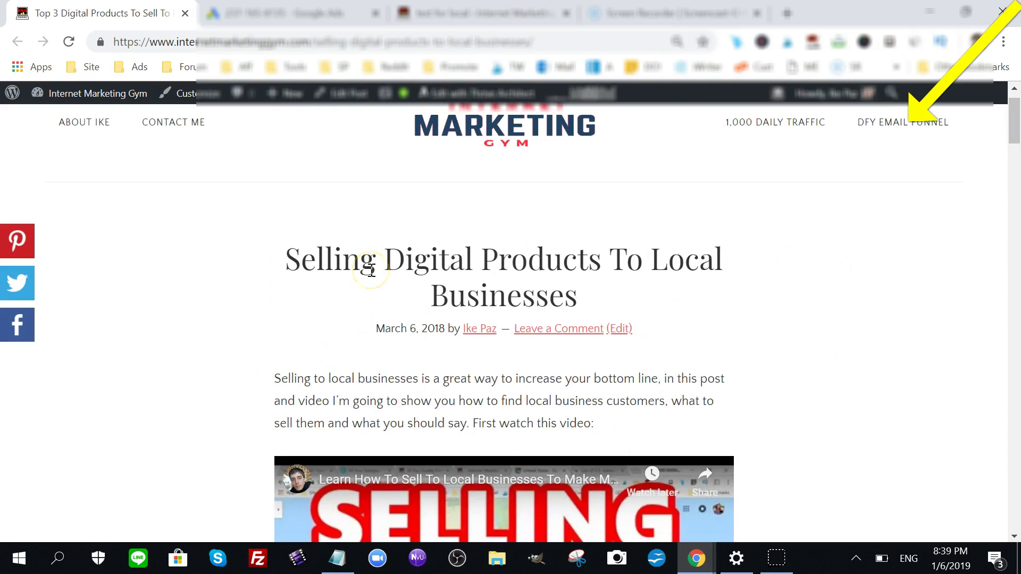
# Return to the post and scroll to the purple 'New Software Finds Small Businesses' button below the video.
pyautogui.click(309, 14)
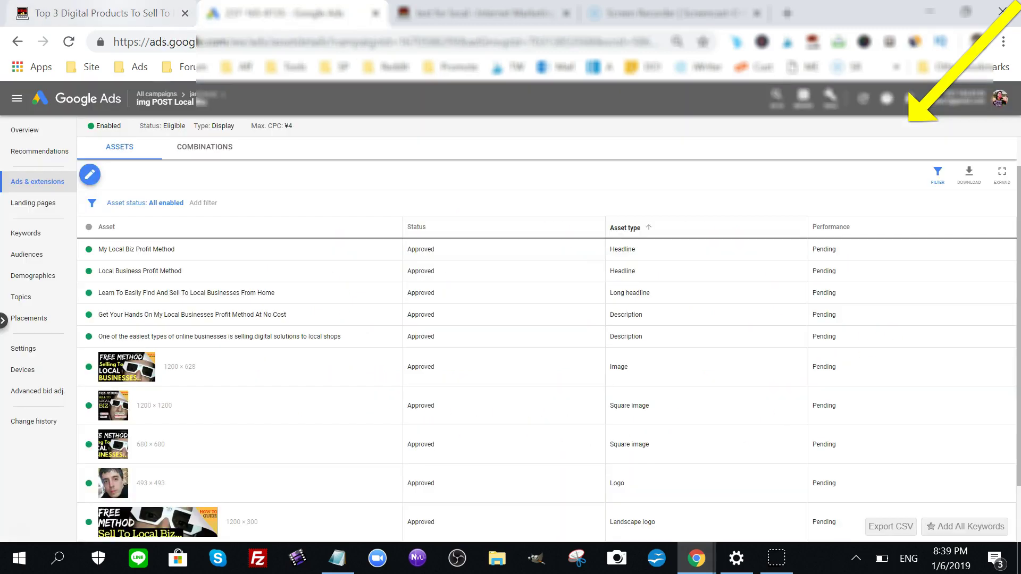
pyautogui.click(122, 14)
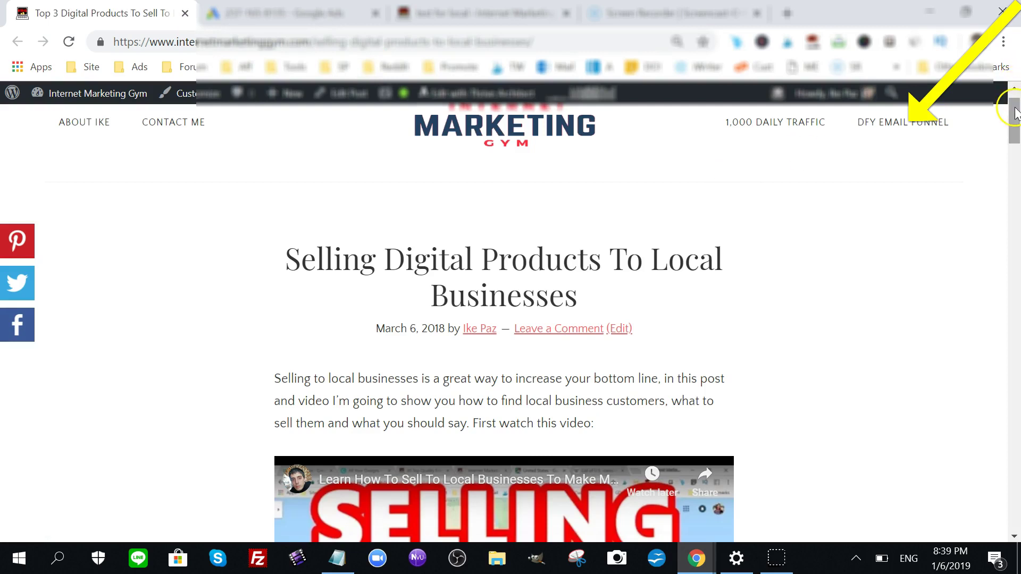
pyautogui.moveTo(1015, 115); pyautogui.dragTo(1016, 144)
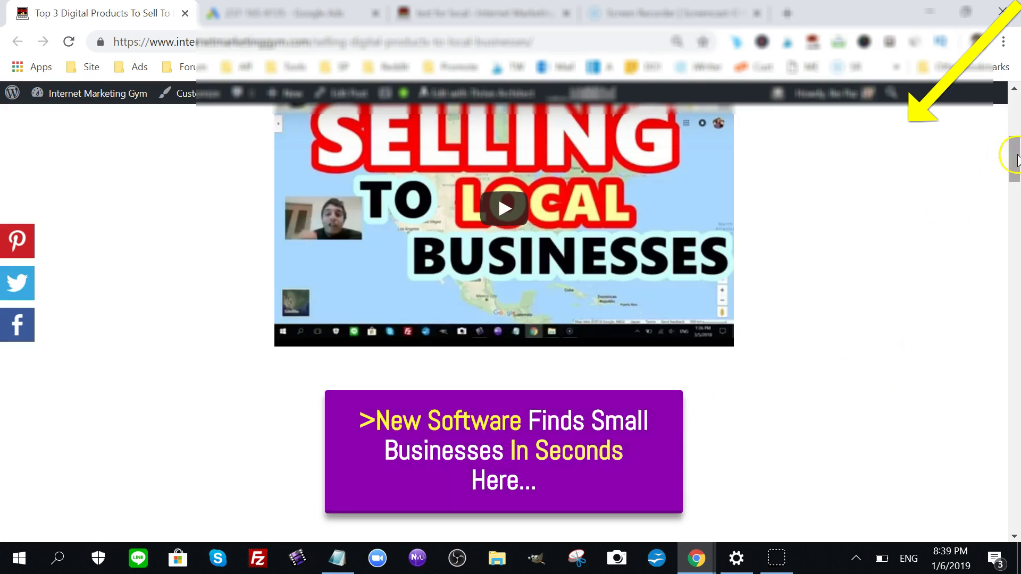
pyautogui.moveTo(1017, 158); pyautogui.dragTo(1017, 163)
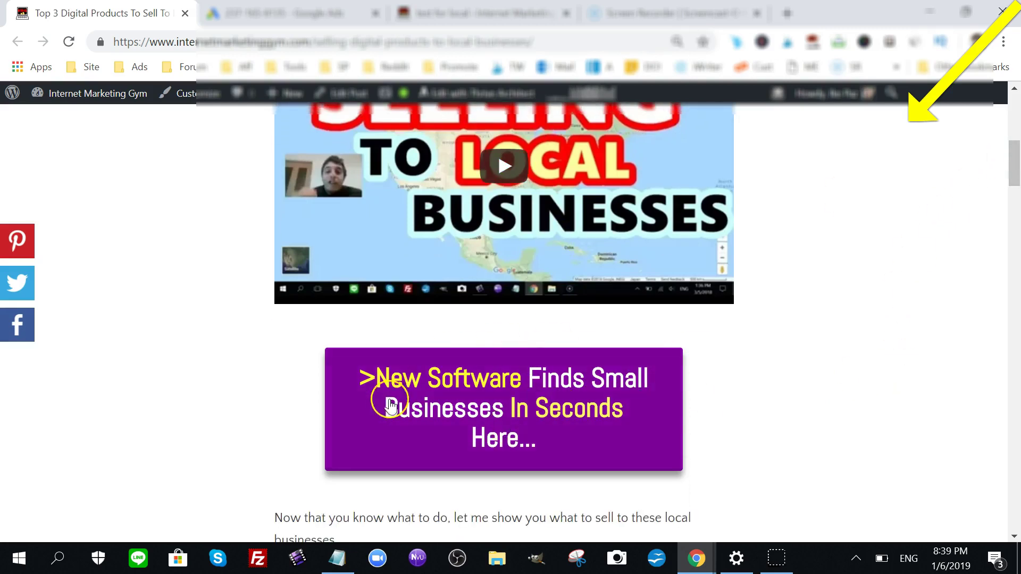
# Flip between the Google Ads assets and the blog post, ending on the post.
pyautogui.hotkey('ctrl', 'Tab')
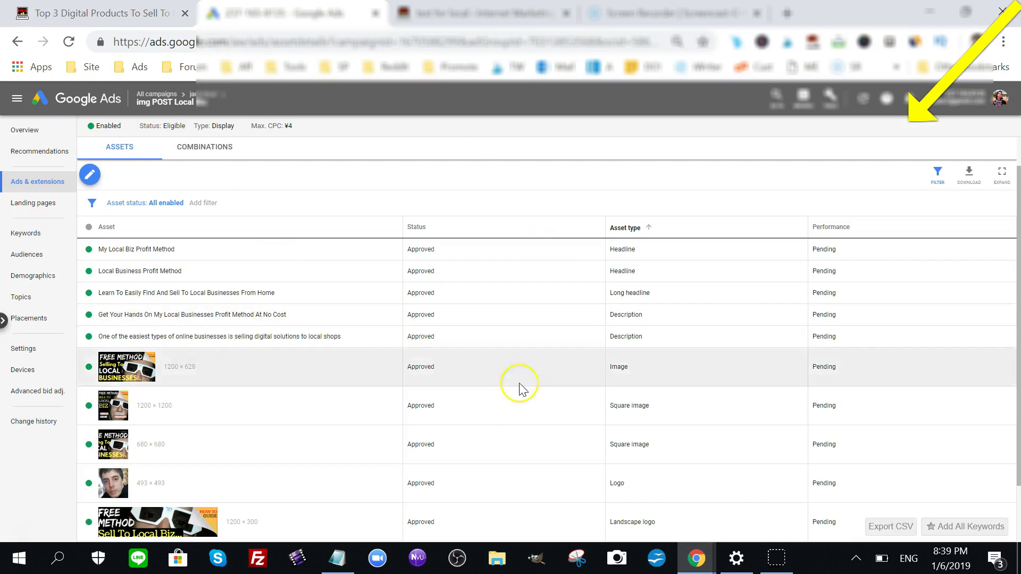
pyautogui.click(123, 13)
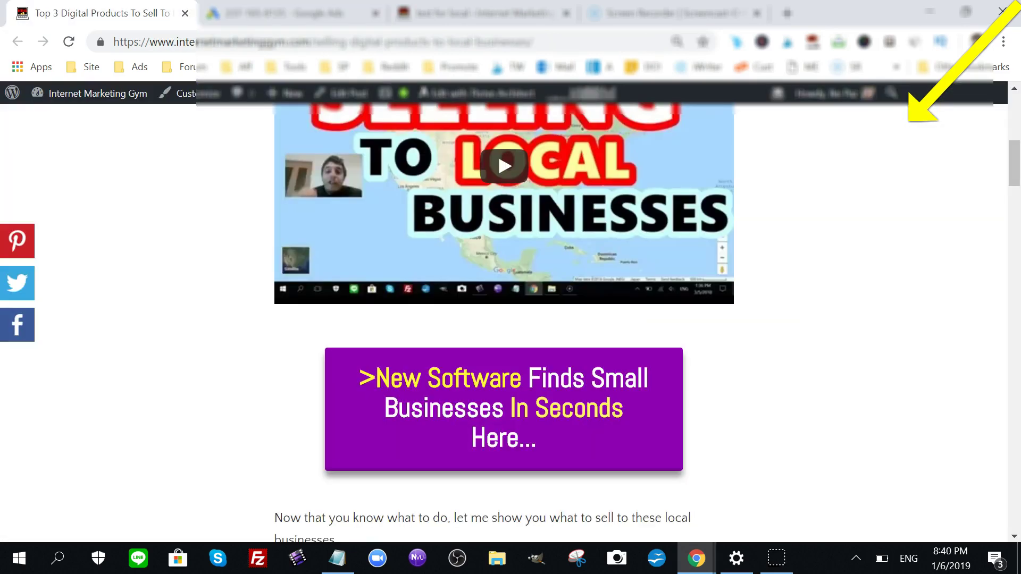
pyautogui.hotkey('ctrl', 'Tab')
pyautogui.hotkey('ctrl', 'shift', 'Tab')
pyautogui.moveTo(1014, 148)
pyautogui.mouseDown()
pyautogui.moveTo(1014, 224)
pyautogui.moveTo(1016, 114)
pyautogui.moveTo(1016, 162)
pyautogui.mouseUp()
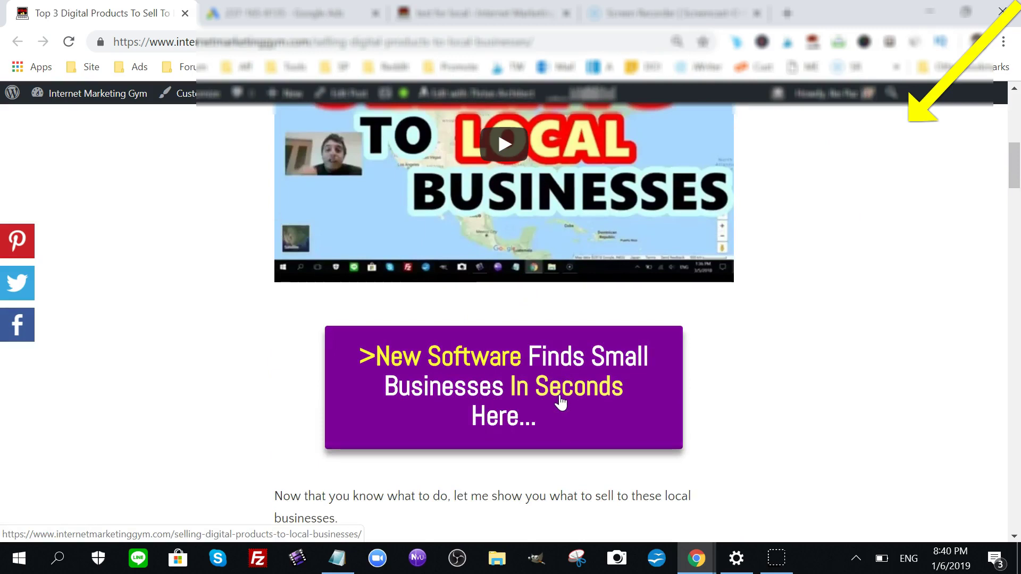
# Preview the free-guide email opt-in popup from the purple banner, close it, and scroll the post.
pyautogui.click(518, 396)
pyautogui.click(444, 314)
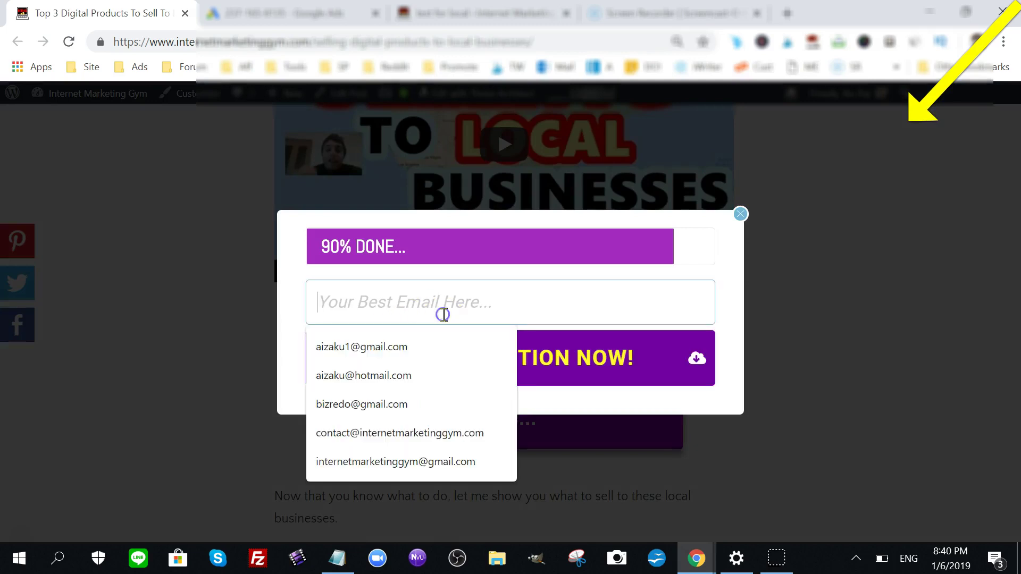
pyautogui.click(912, 273)
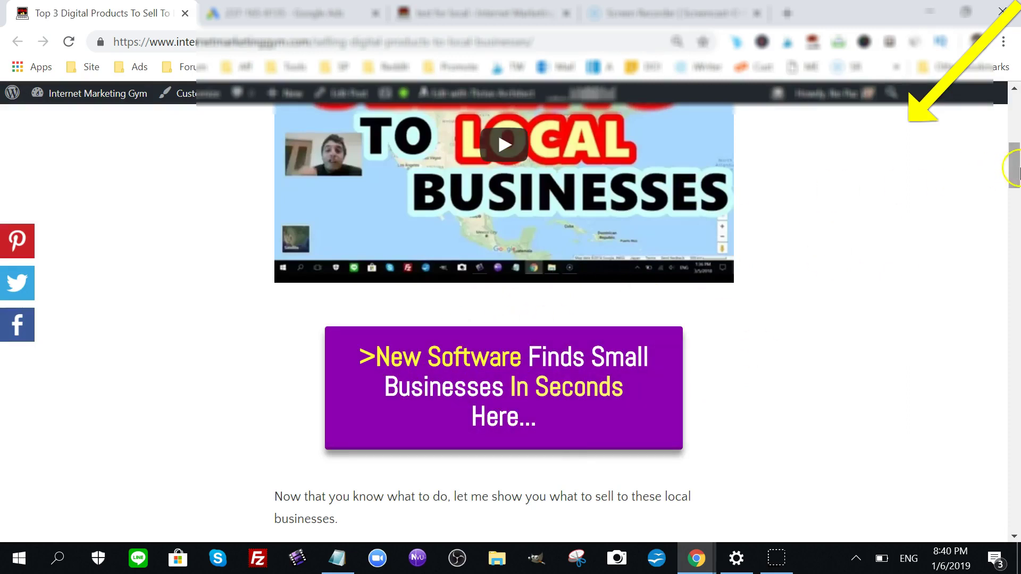
pyautogui.moveTo(1016, 163); pyautogui.dragTo(1017, 204)
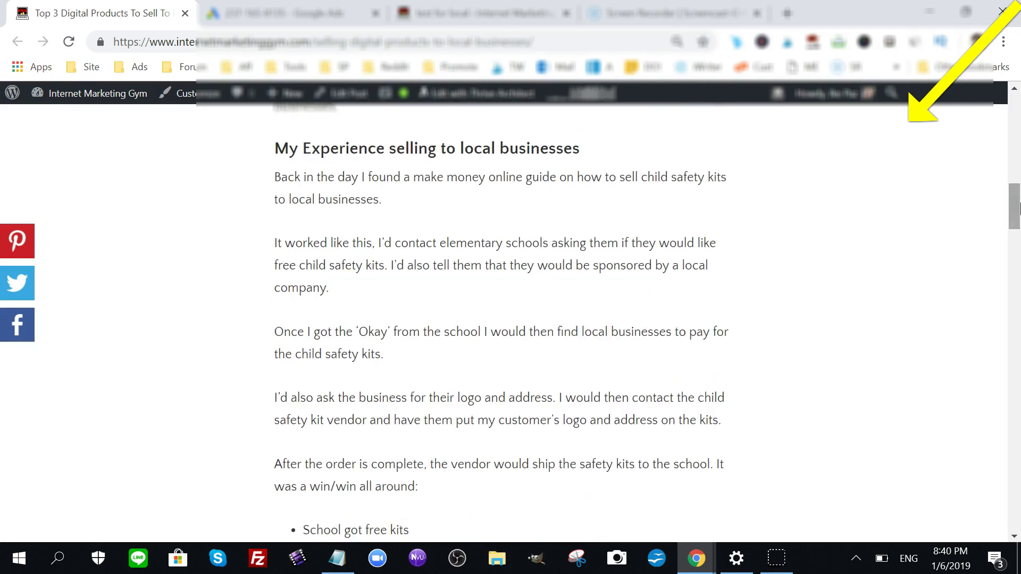
pyautogui.moveTo(1017, 208); pyautogui.dragTo(1004, 167)
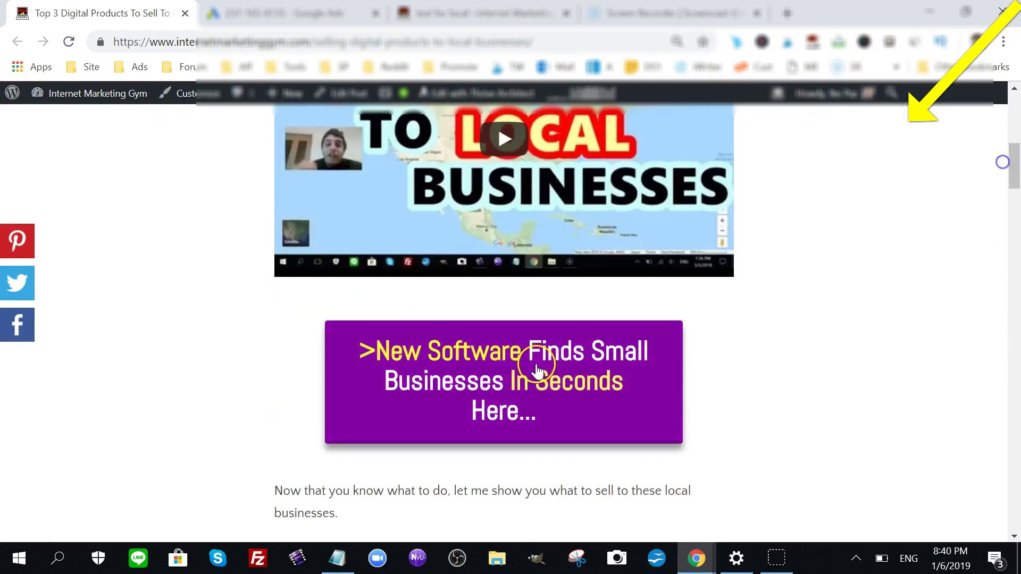
pyautogui.click(645, 381)
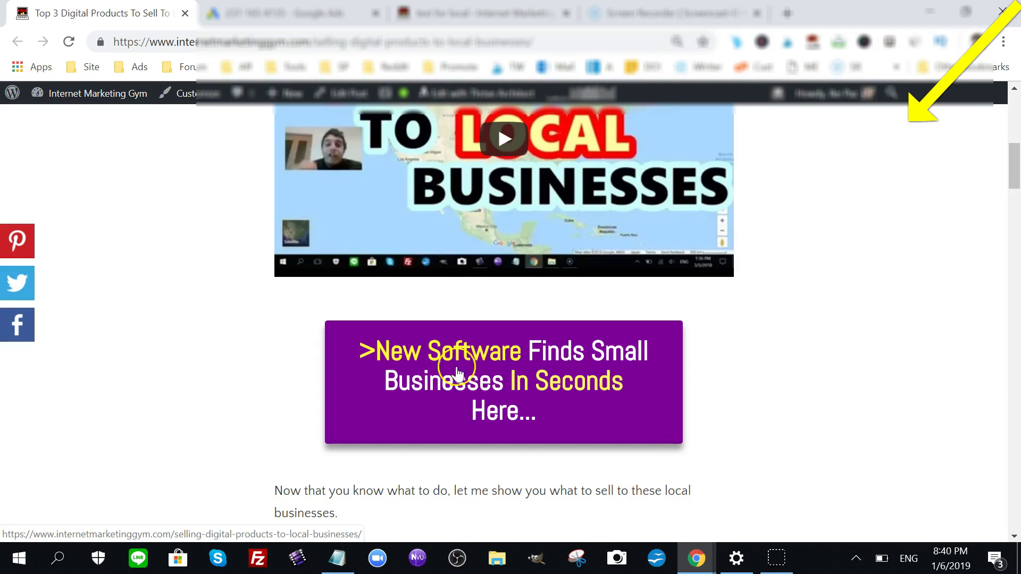
# Reopen and close the opt-in popup from the banner, then view the Thrive Leads test results.
pyautogui.moveTo(1013, 160); pyautogui.dragTo(1015, 128)
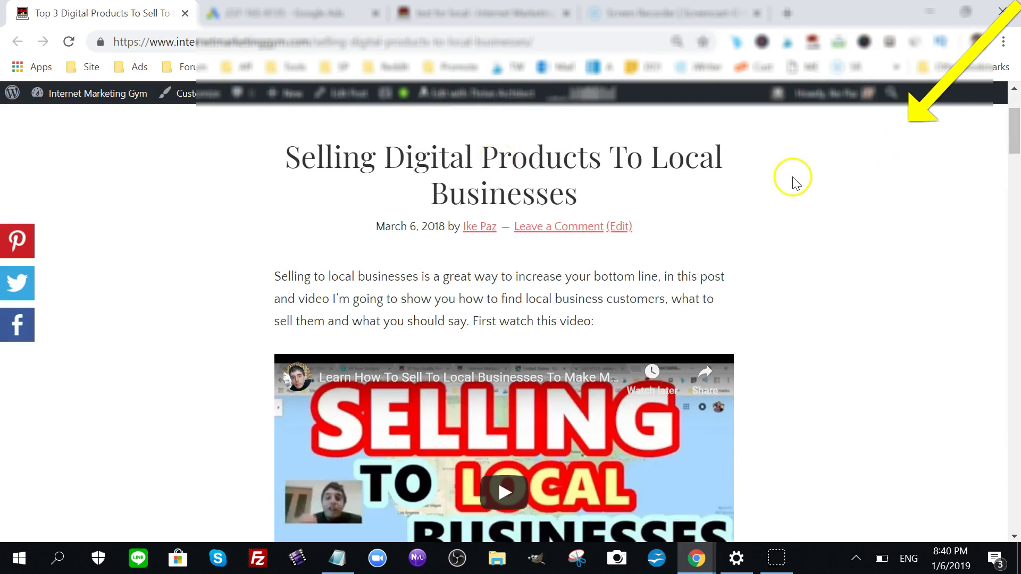
pyautogui.moveTo(1014, 130); pyautogui.dragTo(1014, 178)
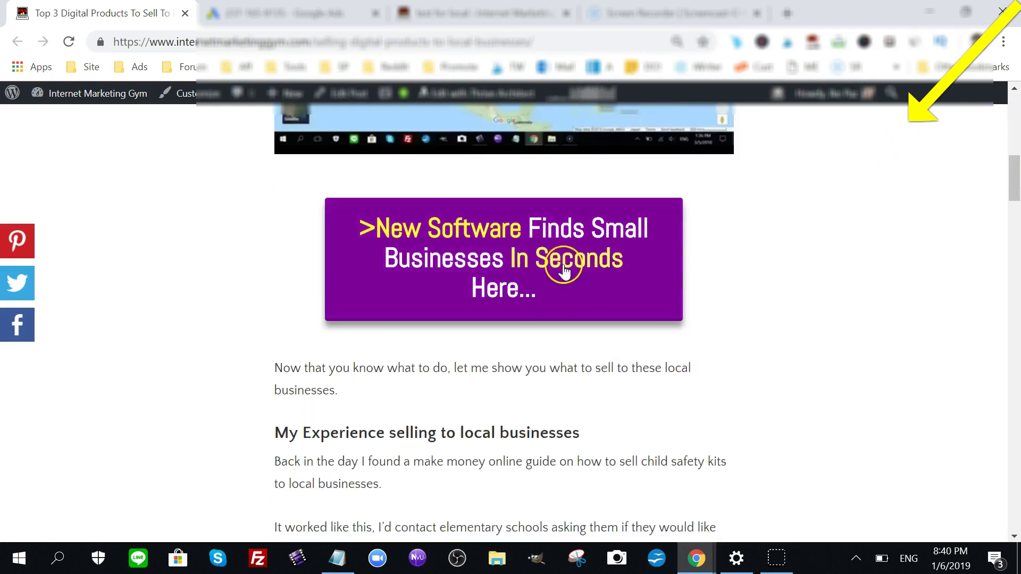
pyautogui.click(515, 276)
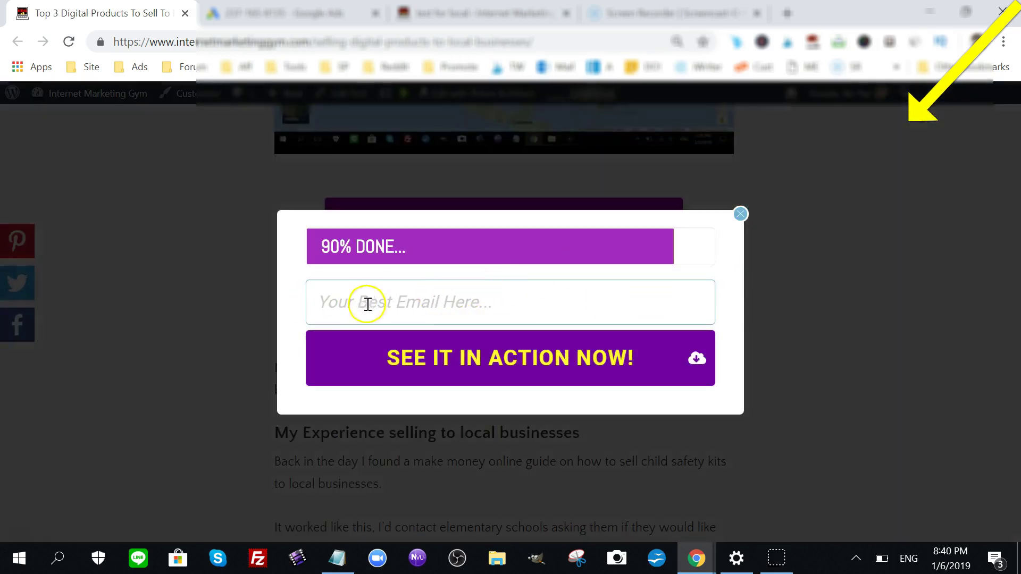
pyautogui.click(823, 272)
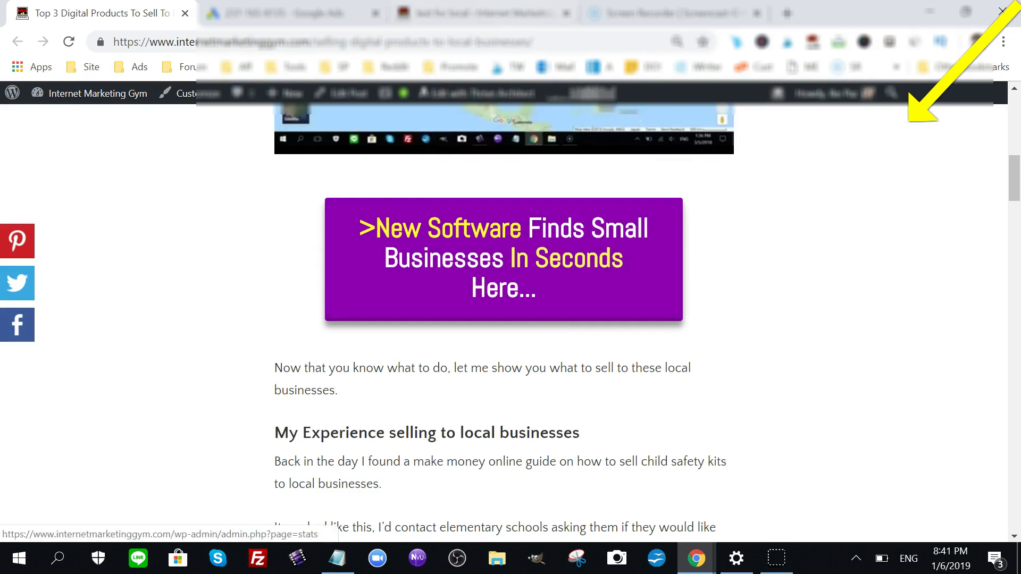
pyautogui.click(494, 13)
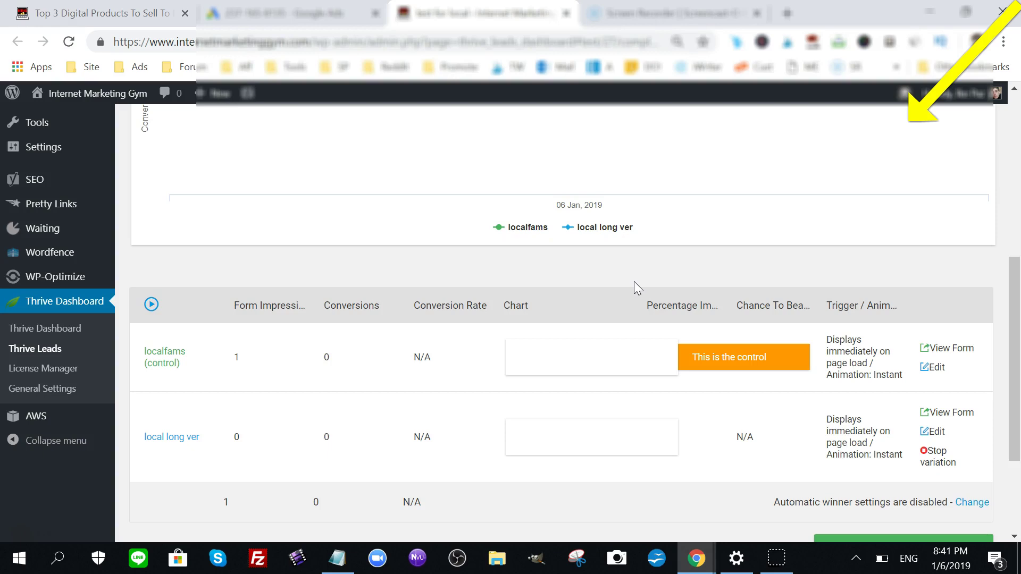
# Trigger and dismiss the post's opt-in popup again, then scroll through the Thrive Leads test table.
pyautogui.click(159, 12)
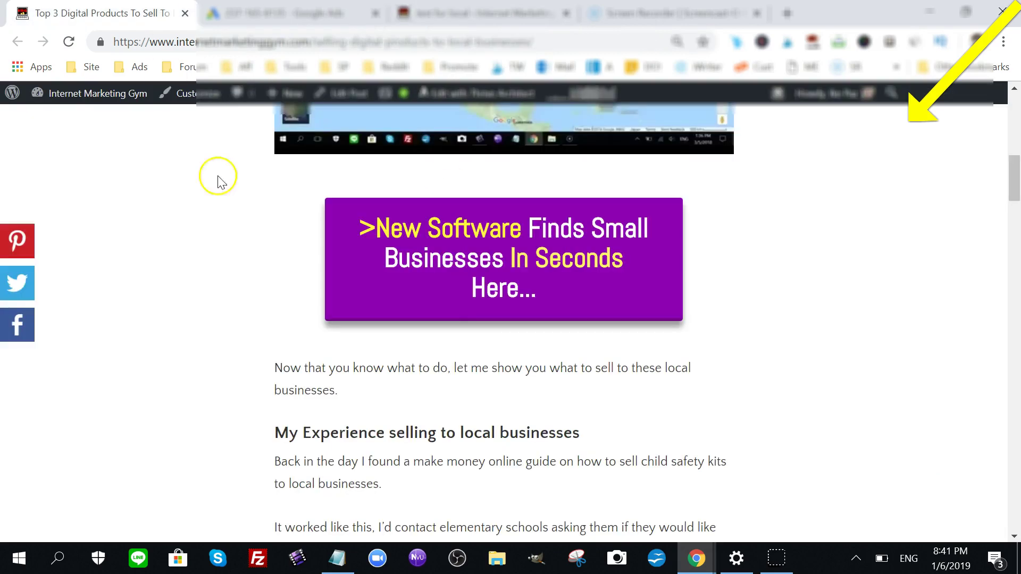
pyautogui.click(505, 268)
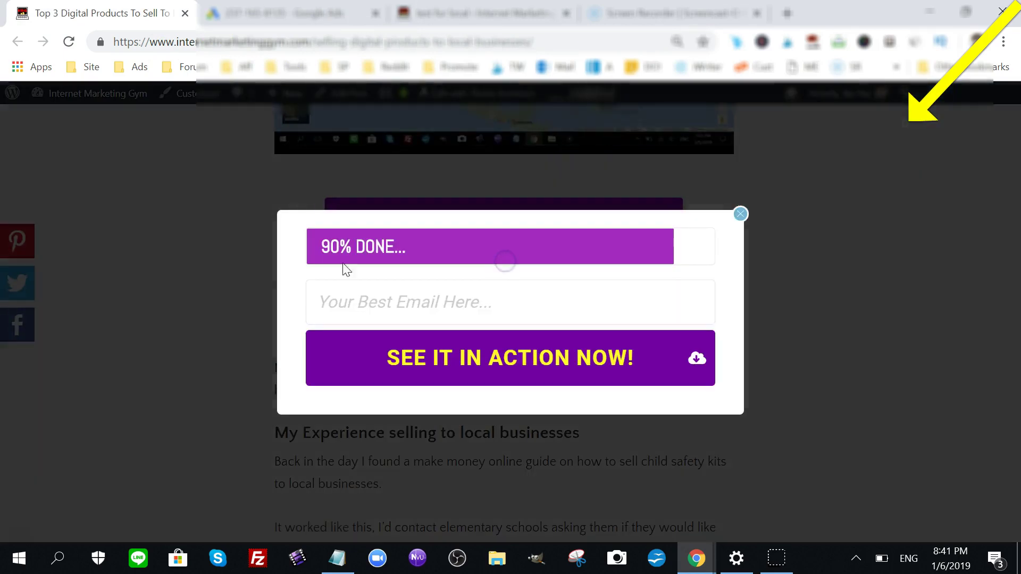
pyautogui.click(197, 273)
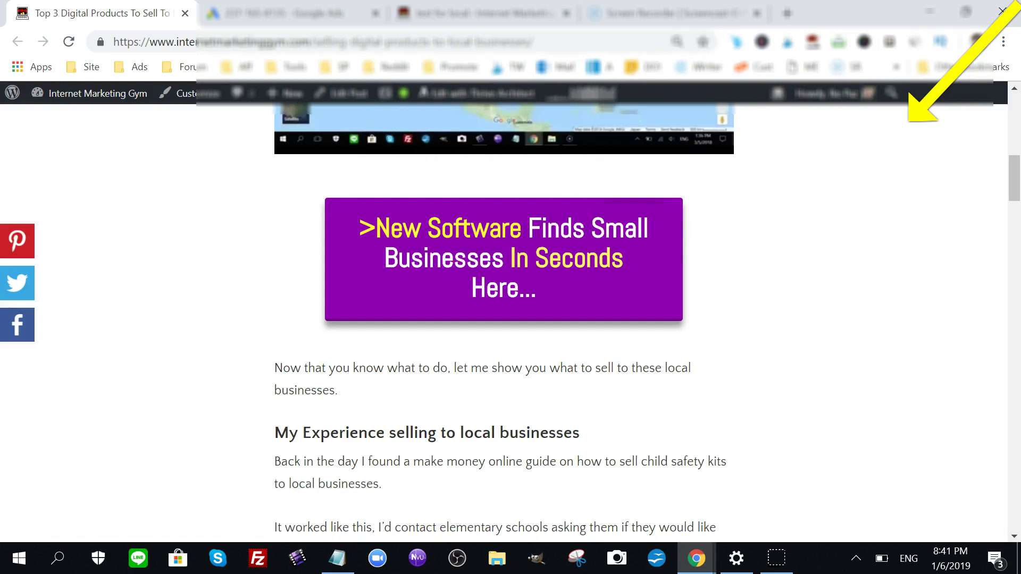
pyautogui.click(479, 13)
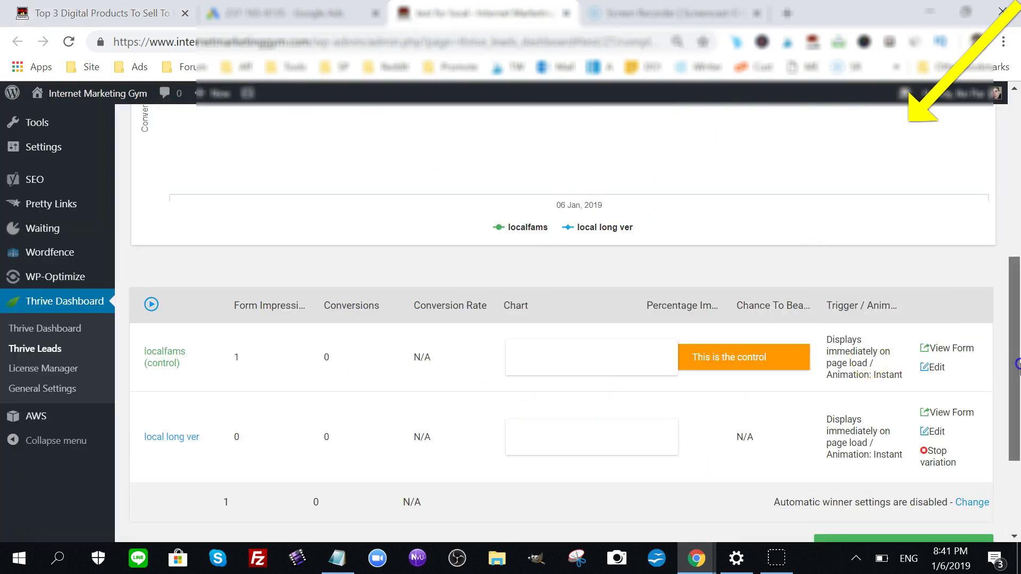
pyautogui.scroll(-1, 487, 322)
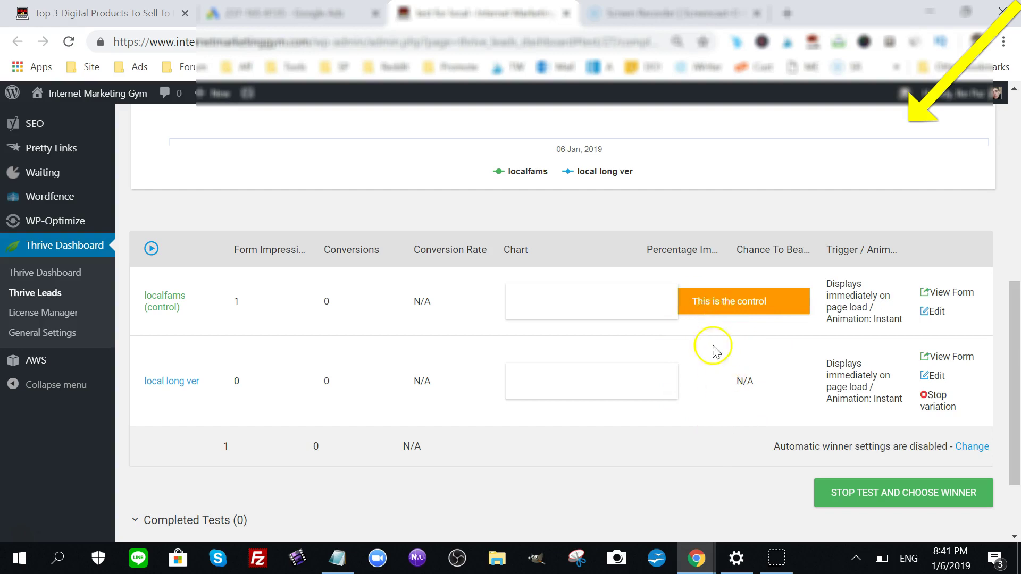
# Reload the Selling Digital Products post and recheck the Thrive Leads impressions for both forms.
pyautogui.click(223, 13)
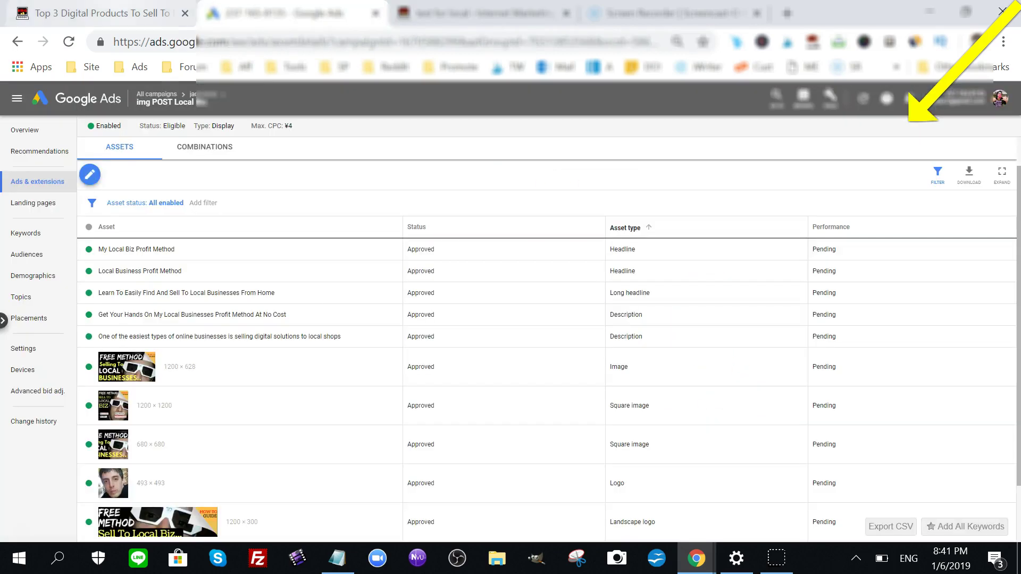
pyautogui.click(106, 13)
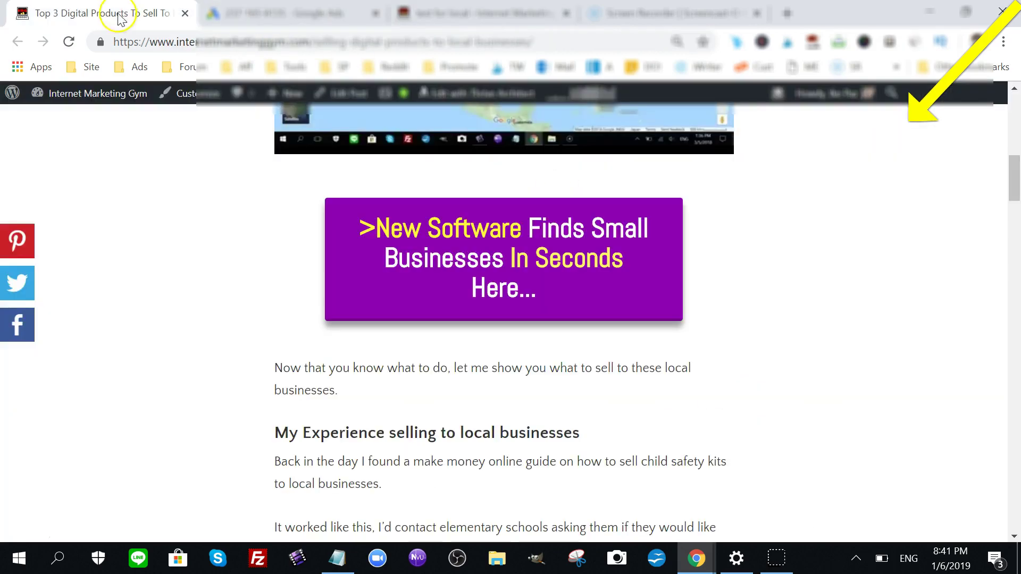
pyautogui.click(68, 41)
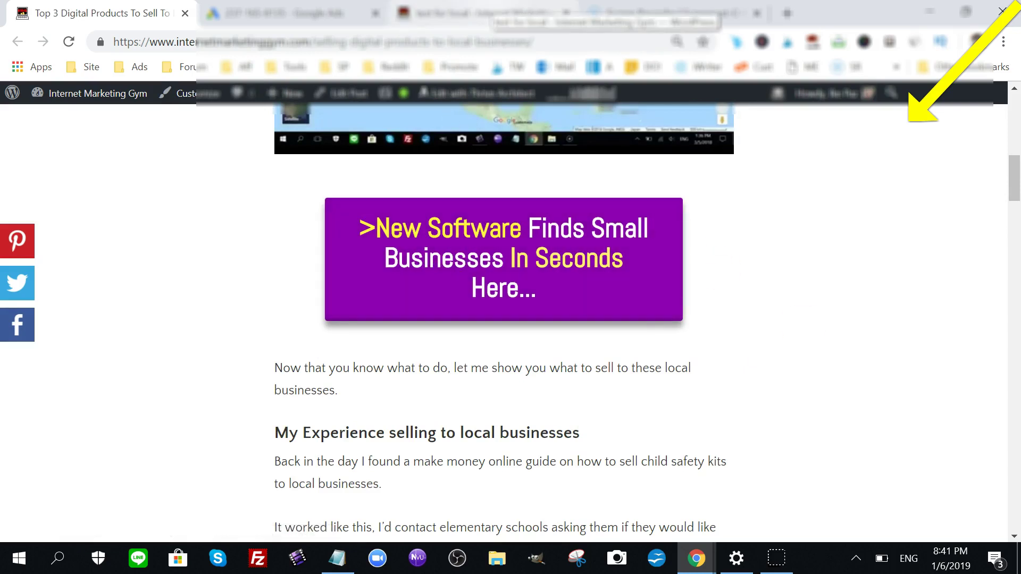
pyautogui.click(492, 13)
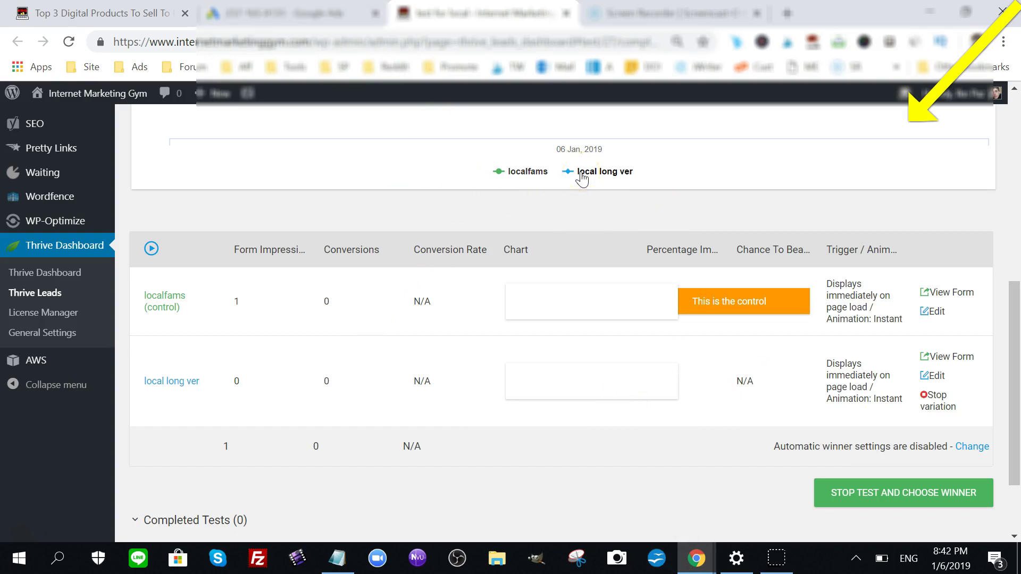
pyautogui.click(152, 13)
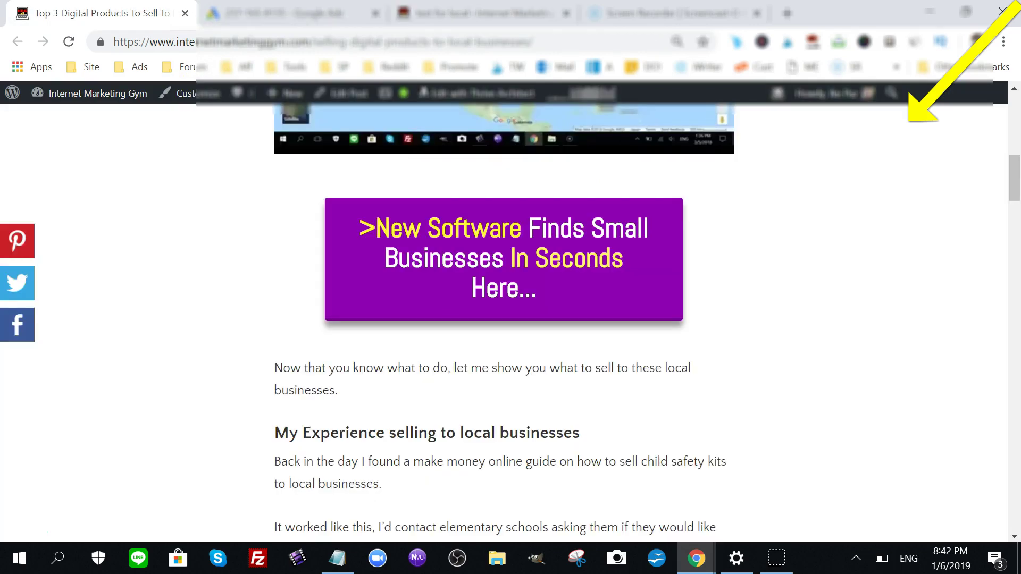
pyautogui.click(293, 13)
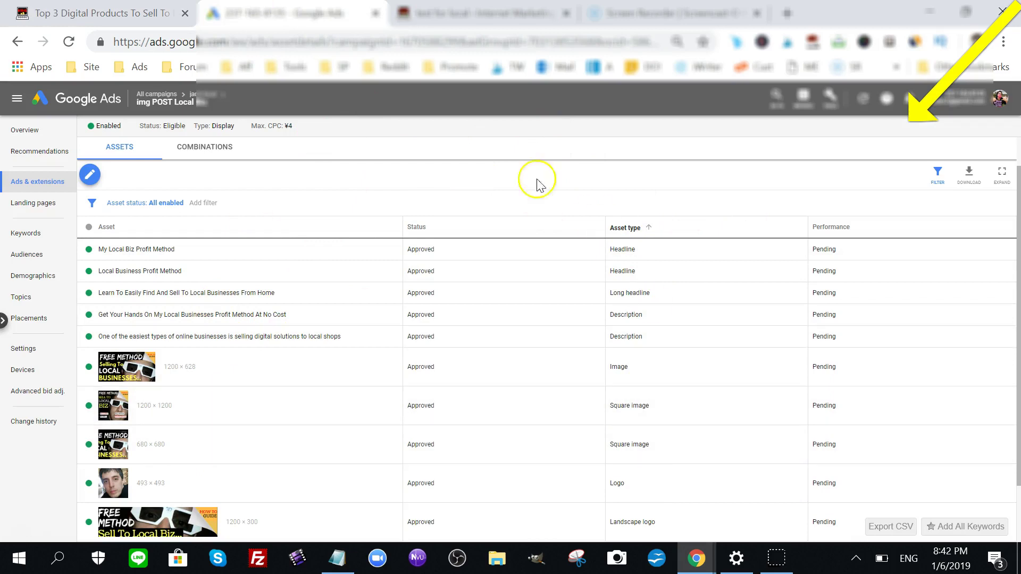
pyautogui.click(102, 13)
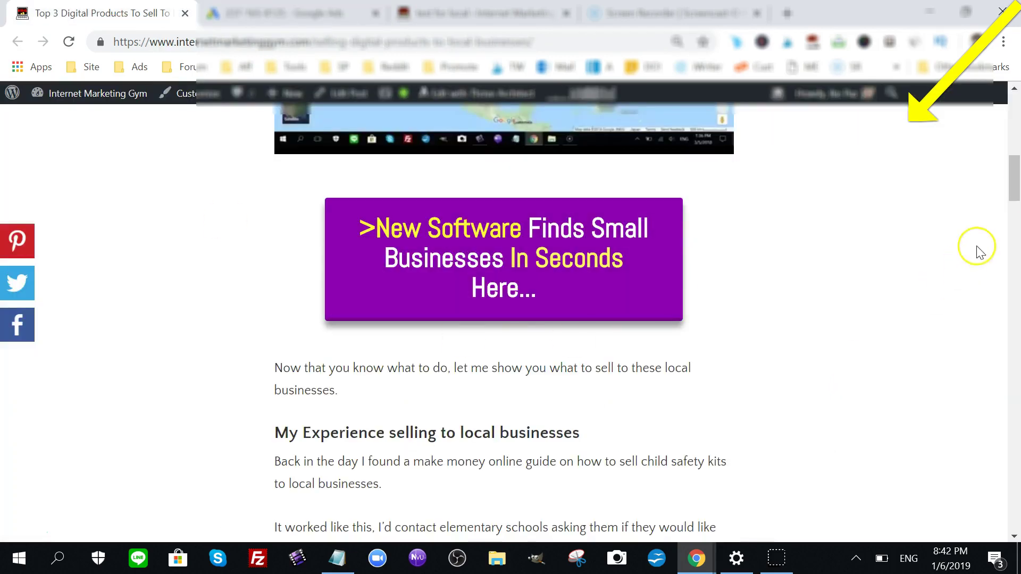
pyautogui.moveTo(1015, 177); pyautogui.dragTo(1016, 222)
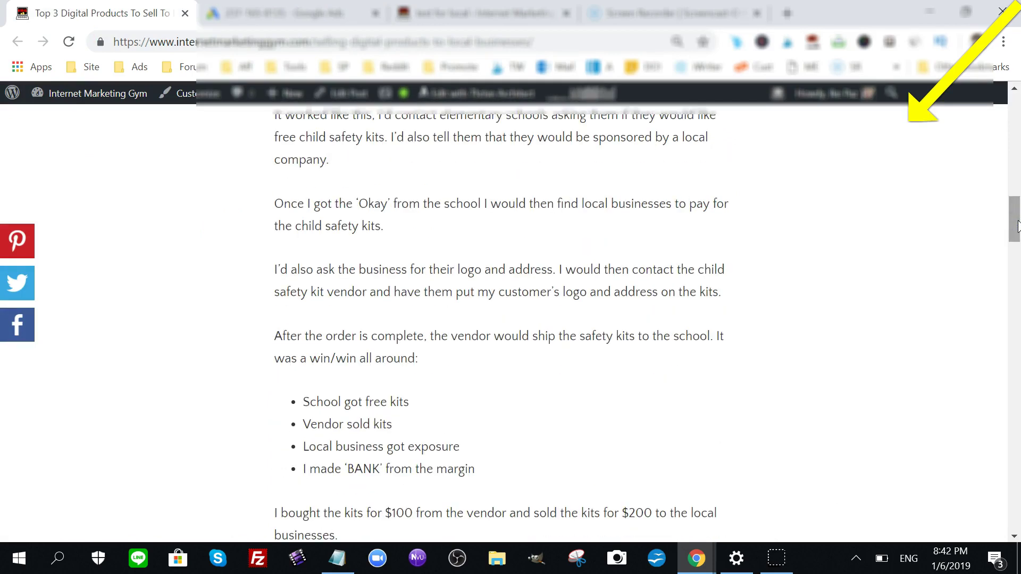
pyautogui.moveTo(1017, 226); pyautogui.dragTo(1015, 284)
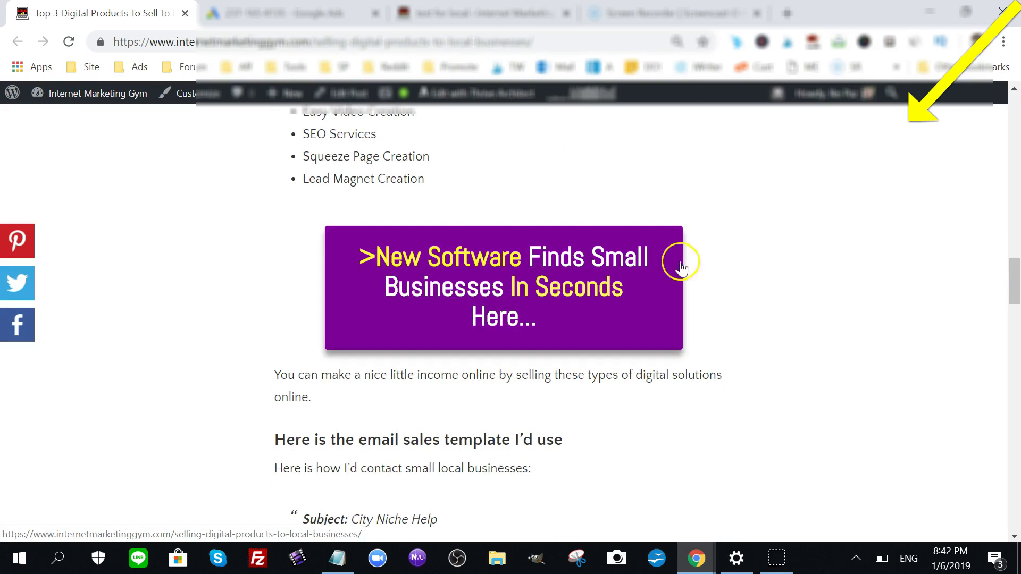
pyautogui.click(1010, 294)
pyautogui.moveTo(1015, 294); pyautogui.dragTo(1013, 163)
pyautogui.click(1016, 136)
pyautogui.click(549, 254)
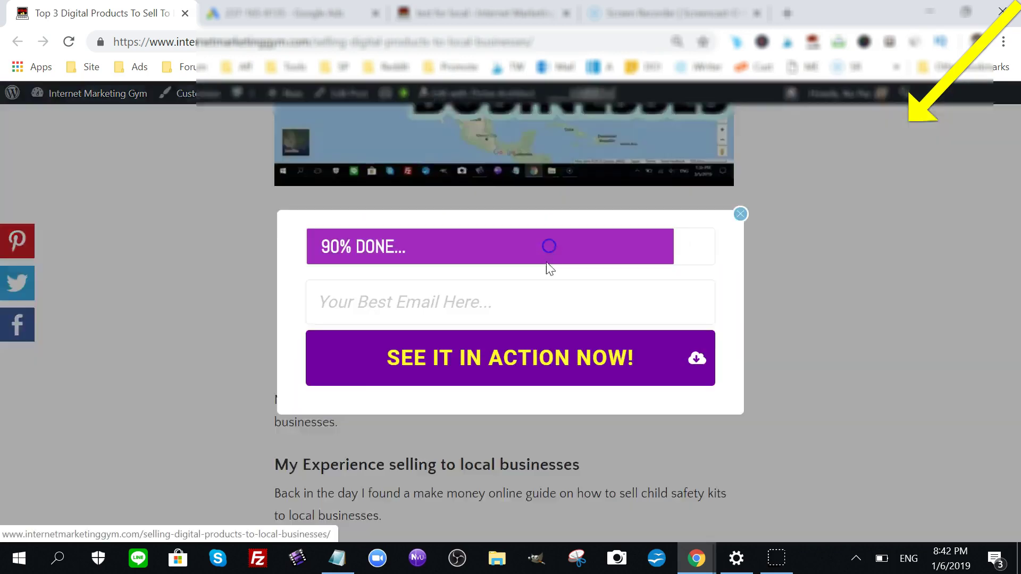
pyautogui.click(91, 314)
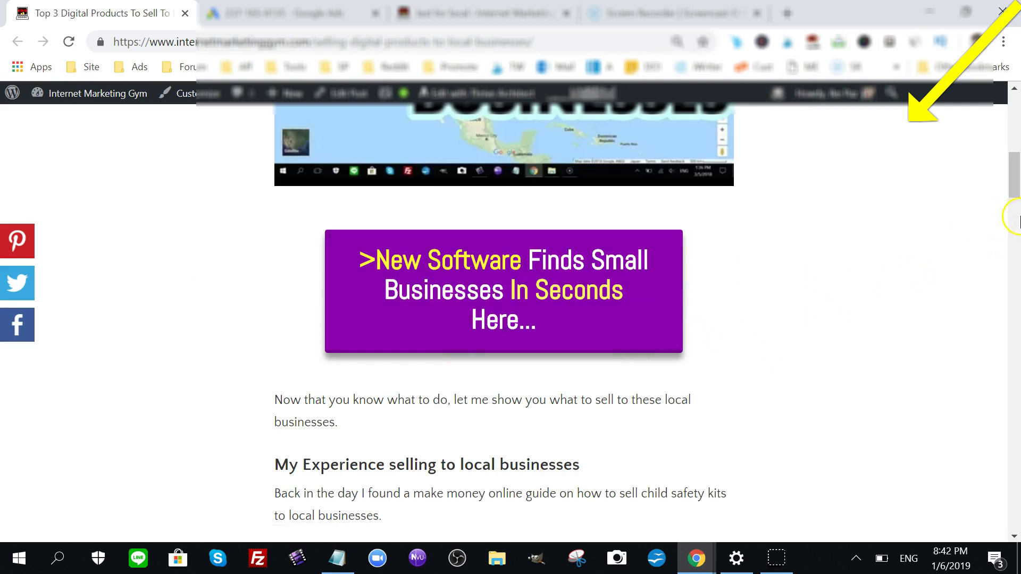
pyautogui.moveTo(1018, 195); pyautogui.dragTo(1017, 178)
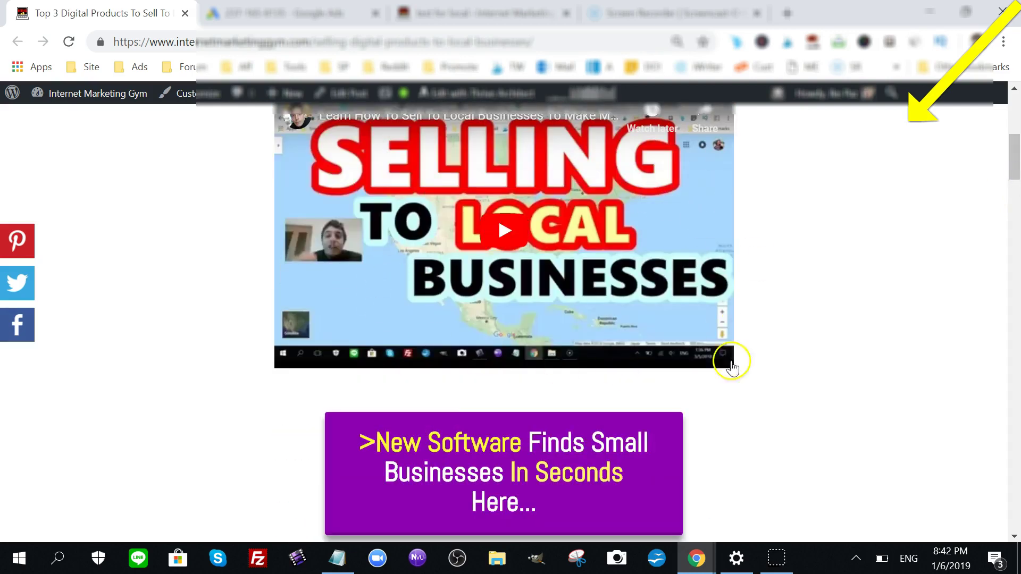